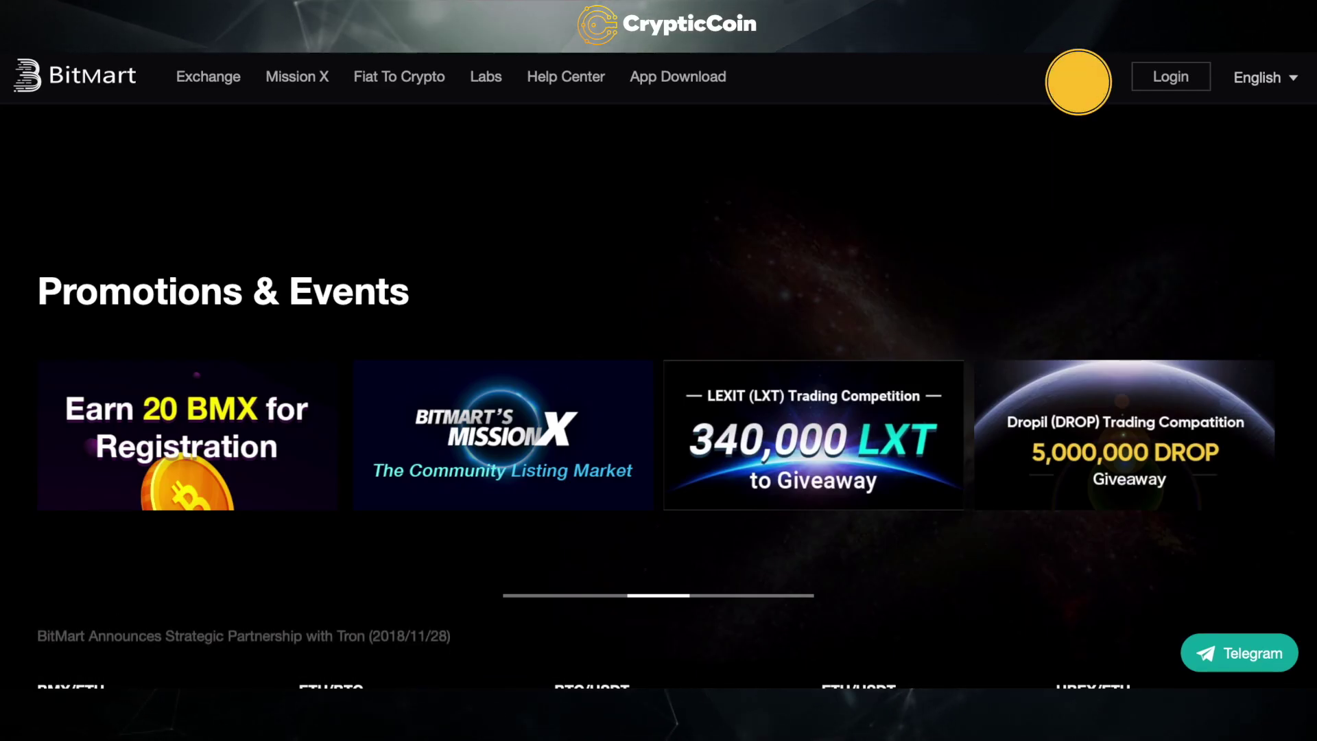
# Start registering a new BitMart account from the homepage
pyautogui.click(1078, 79)
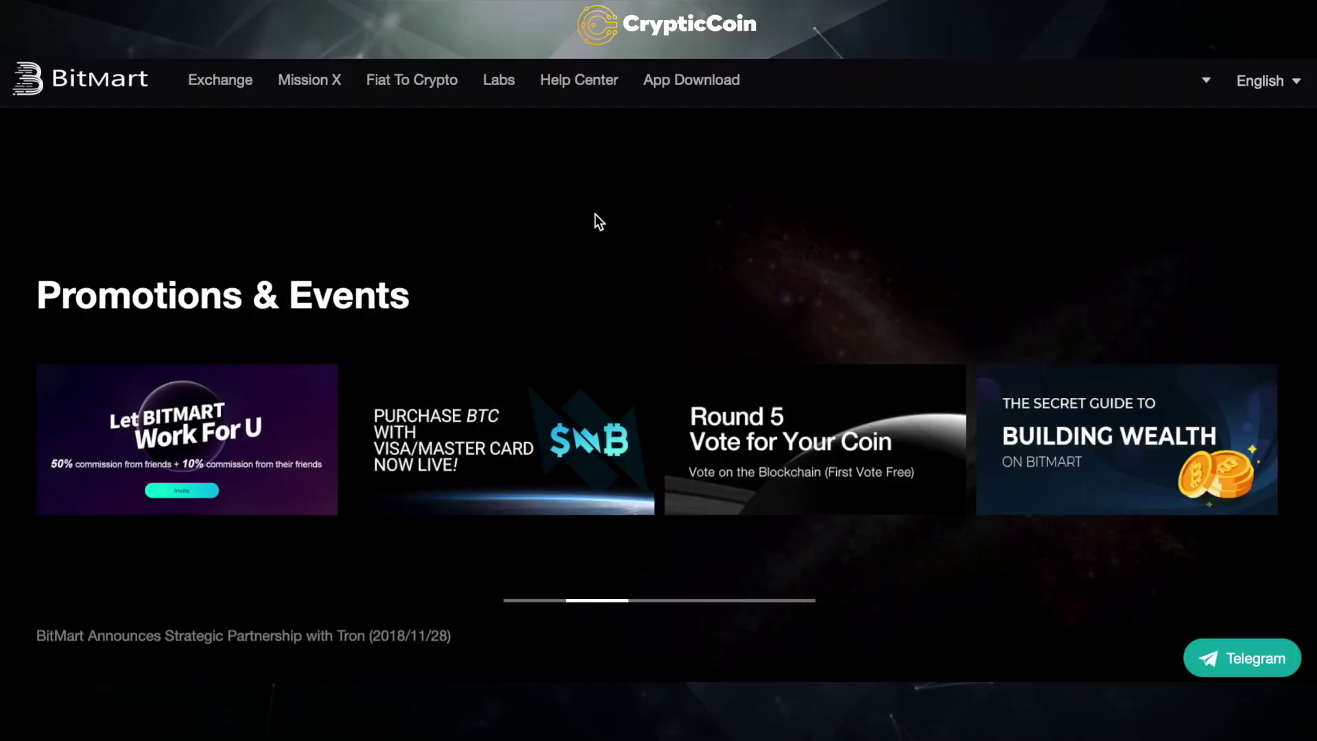
# Open the Fiat To Crypto card purchase page quoting 1 BTC at 3515.66 USD
pyautogui.click(406, 80)
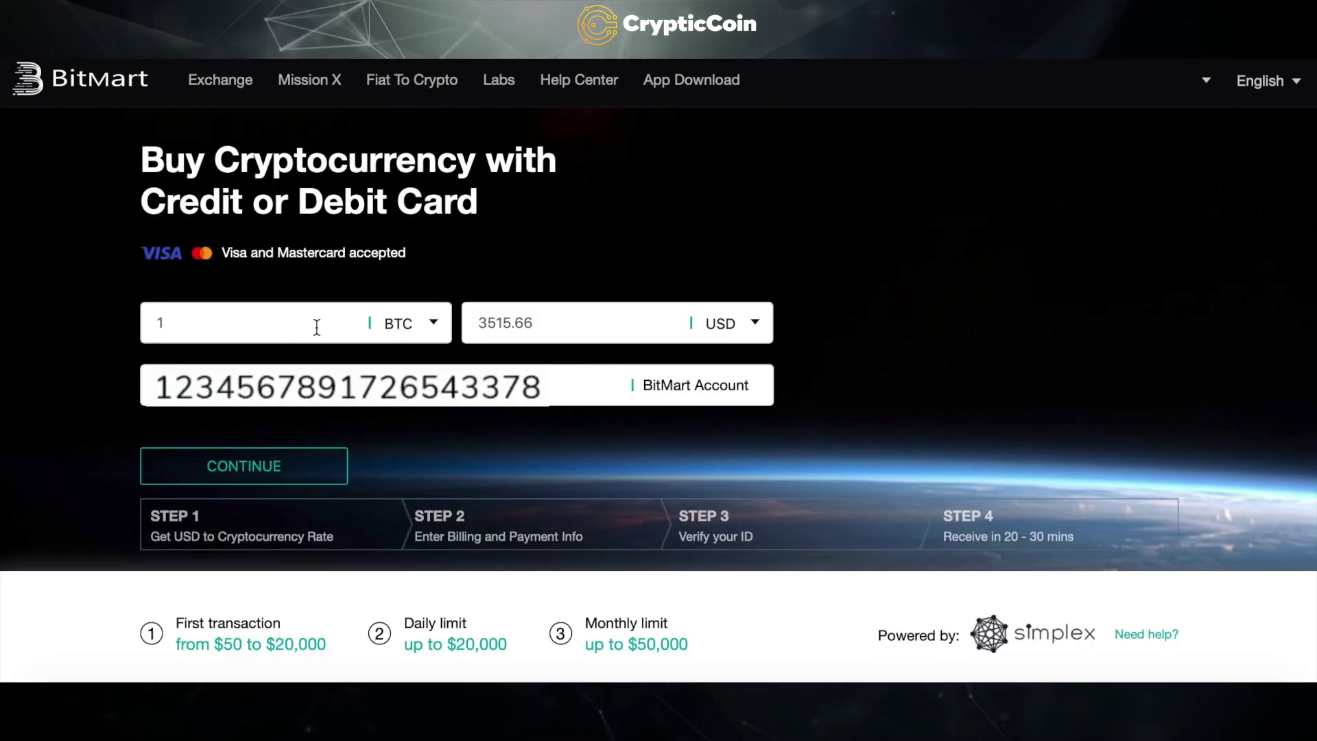
# Continue to the Simplex billing-info form and scroll through it
pyautogui.click(276, 474)
pyautogui.scroll(-1, 276, 480)
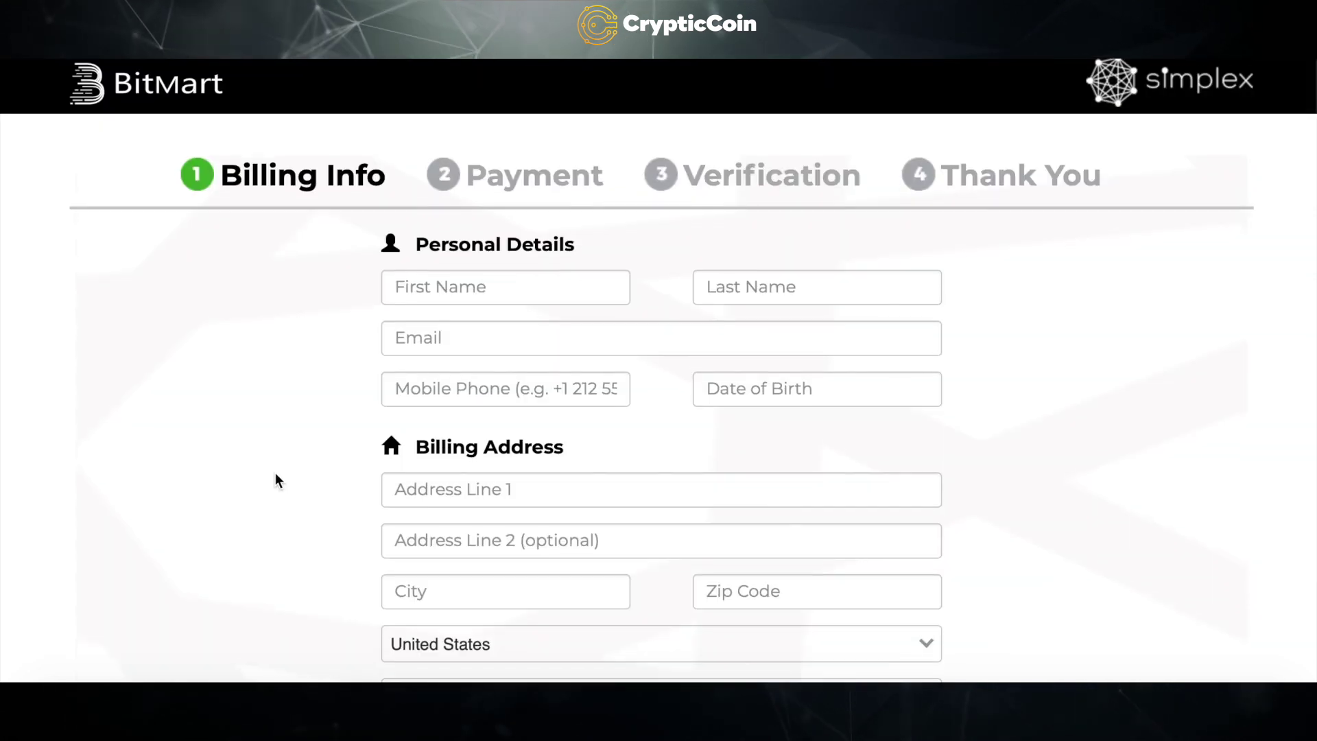
pyautogui.scroll(-3, 276, 475)
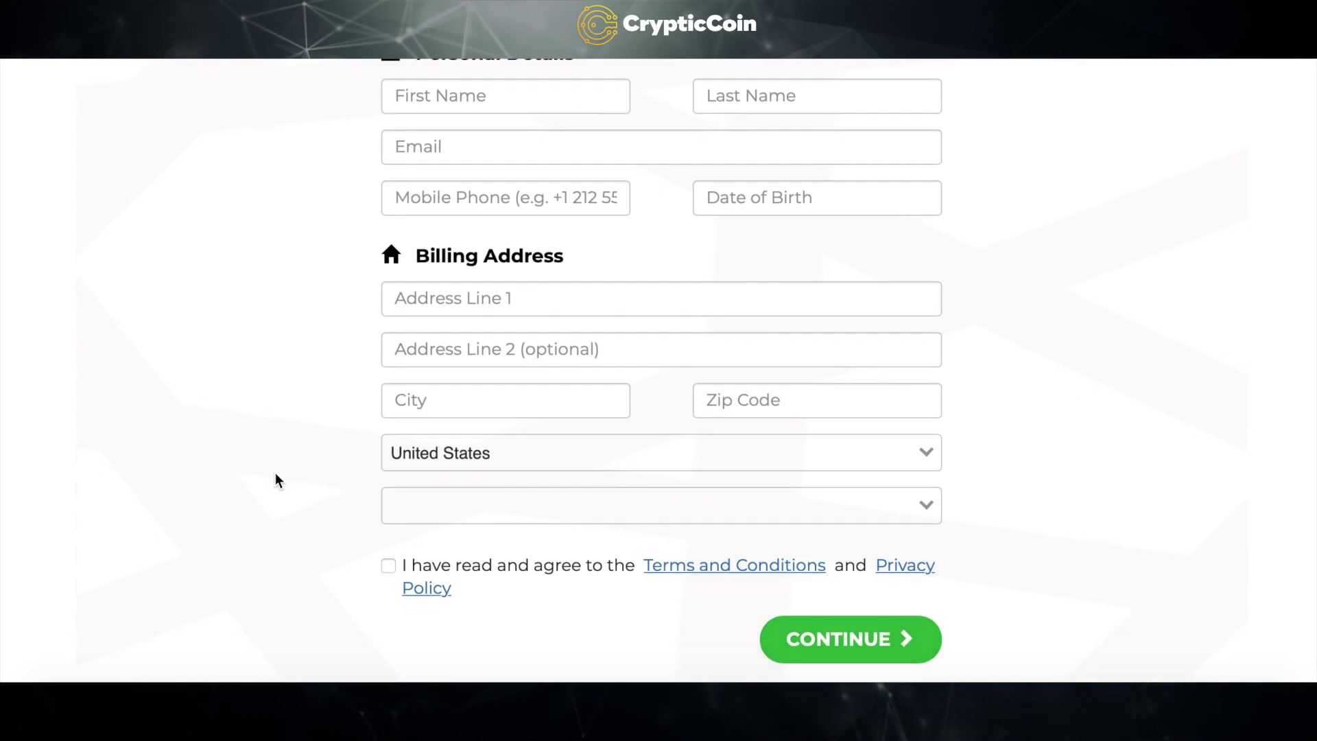
pyautogui.scroll(5, 274, 472)
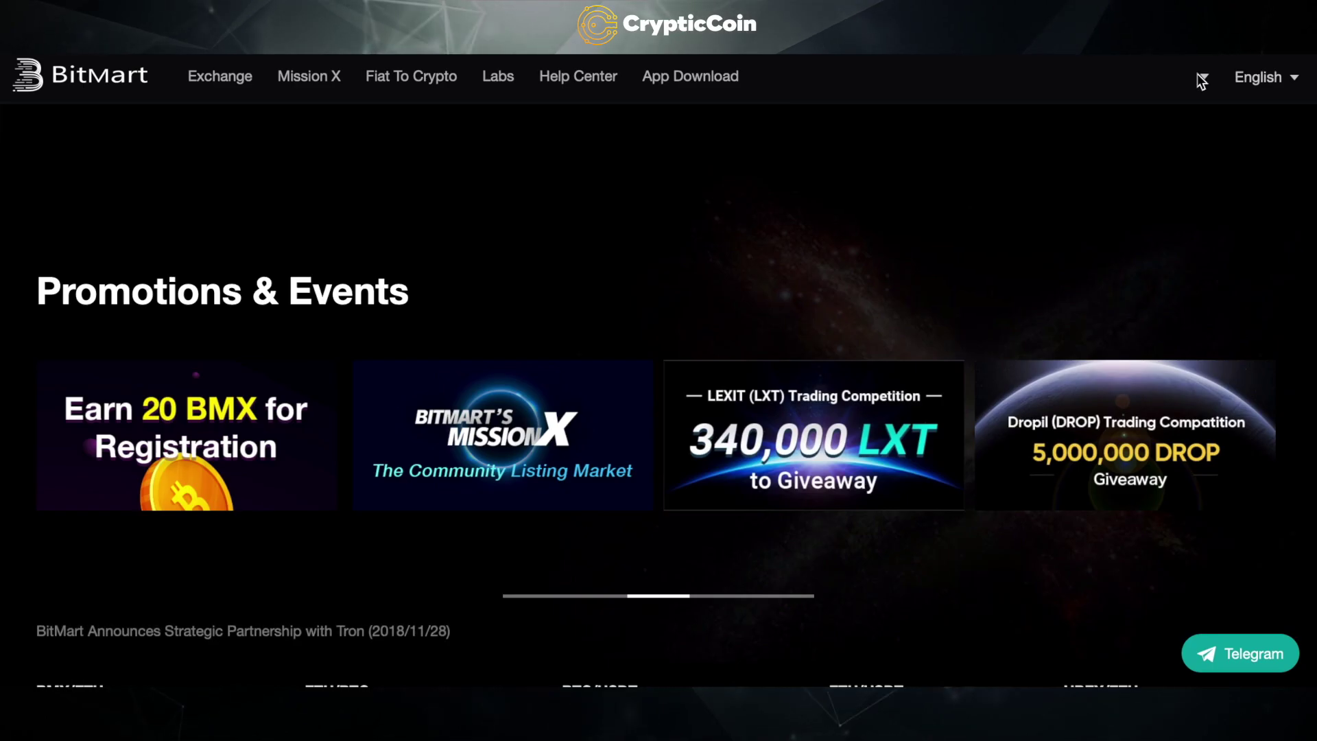
# Open Assets from the account menu and browse the zero-balance coin list
pyautogui.click(1201, 81)
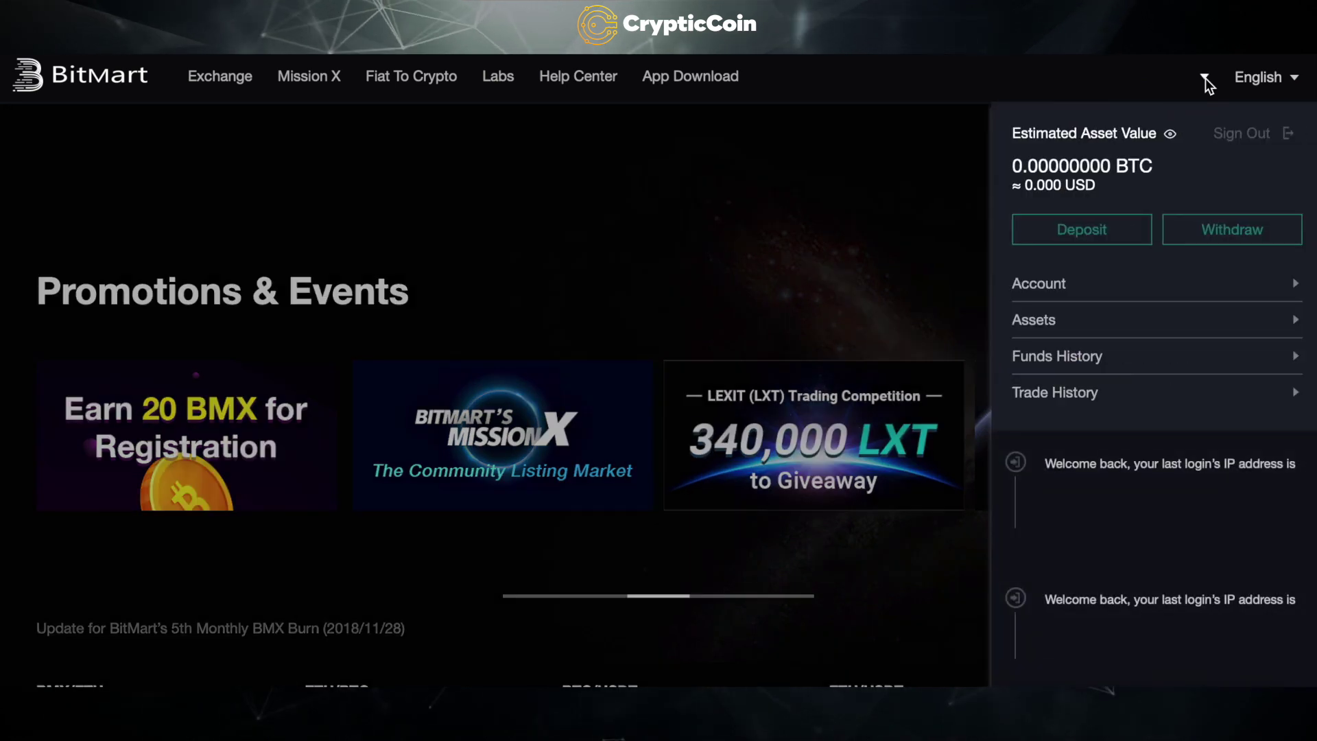
pyautogui.click(1088, 230)
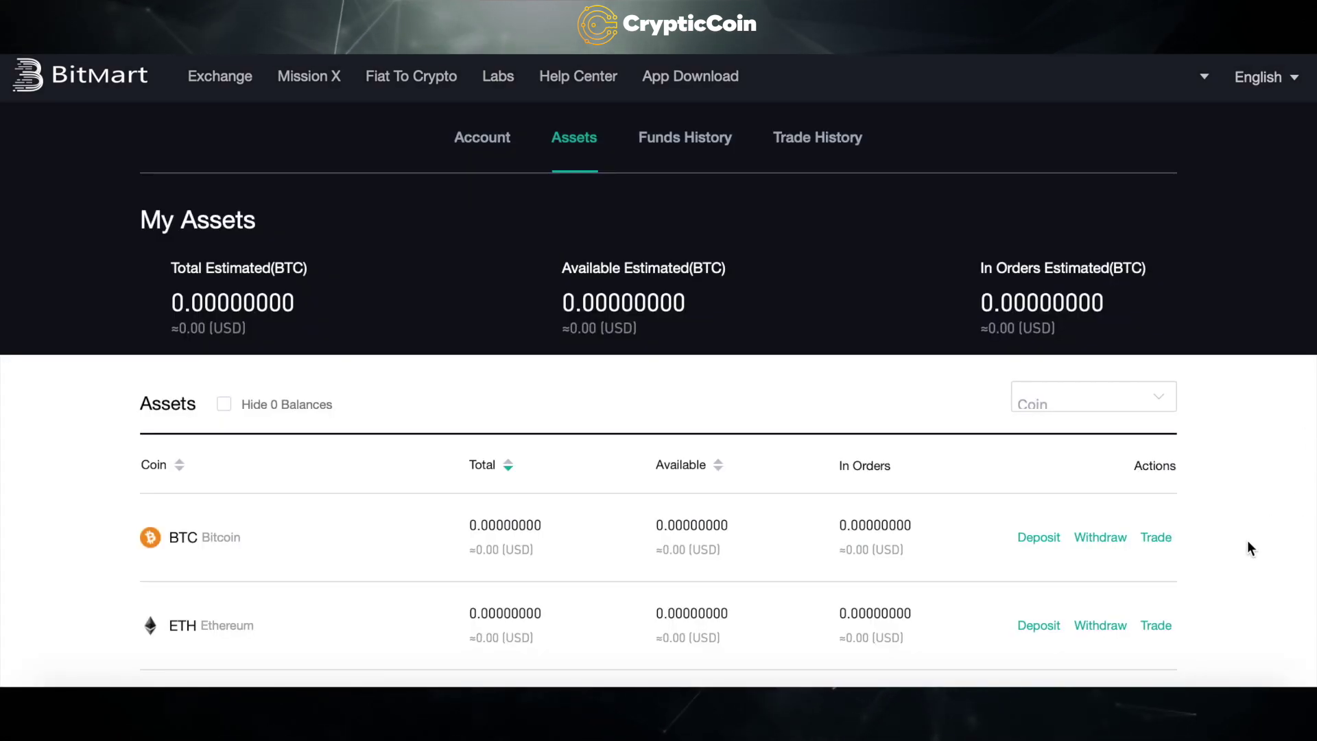
pyautogui.scroll(-4, 1247, 542)
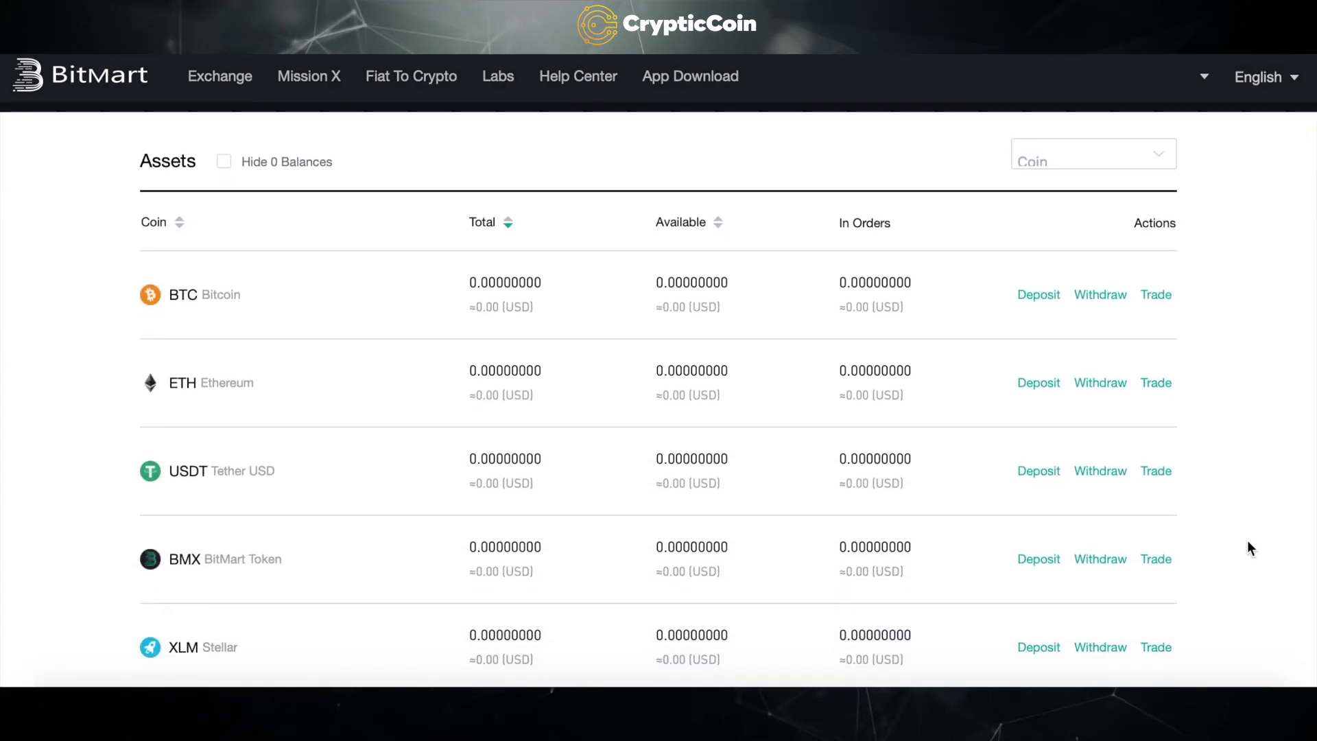
pyautogui.scroll(-4, 1247, 542)
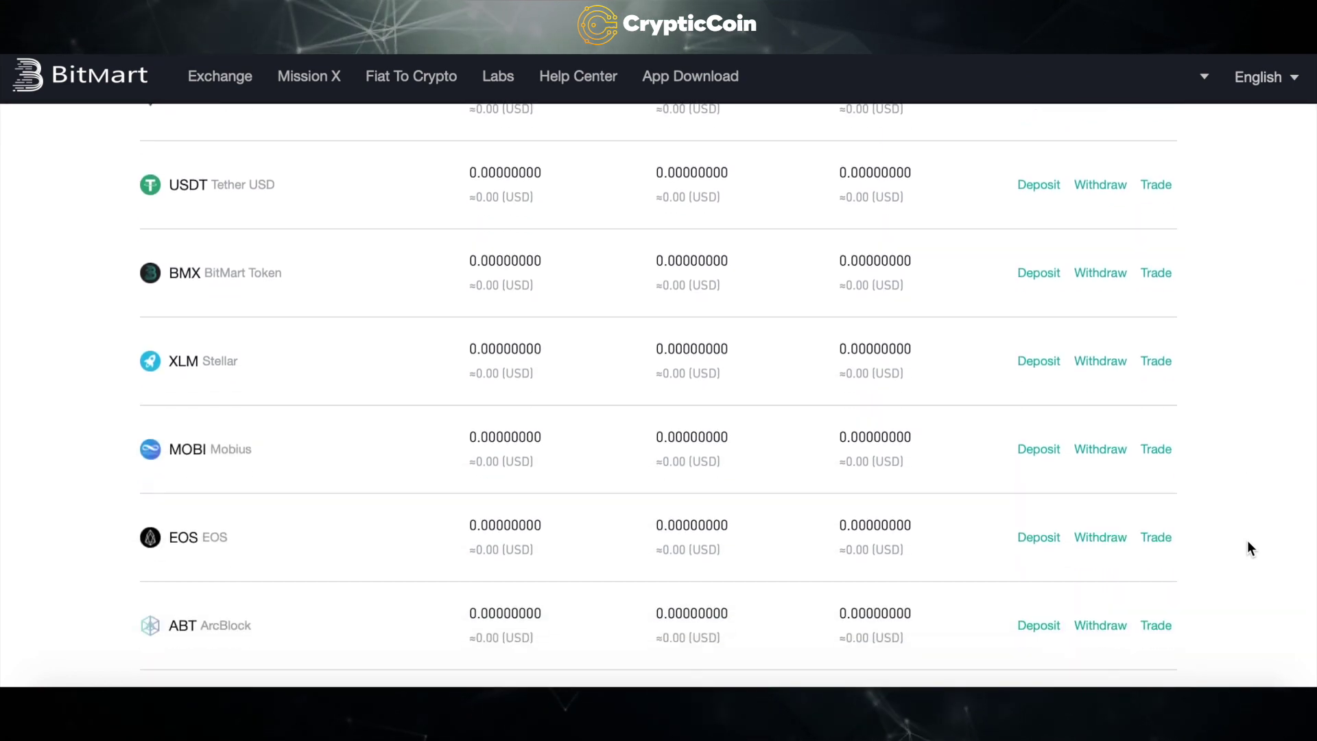
pyautogui.scroll(8, 1247, 541)
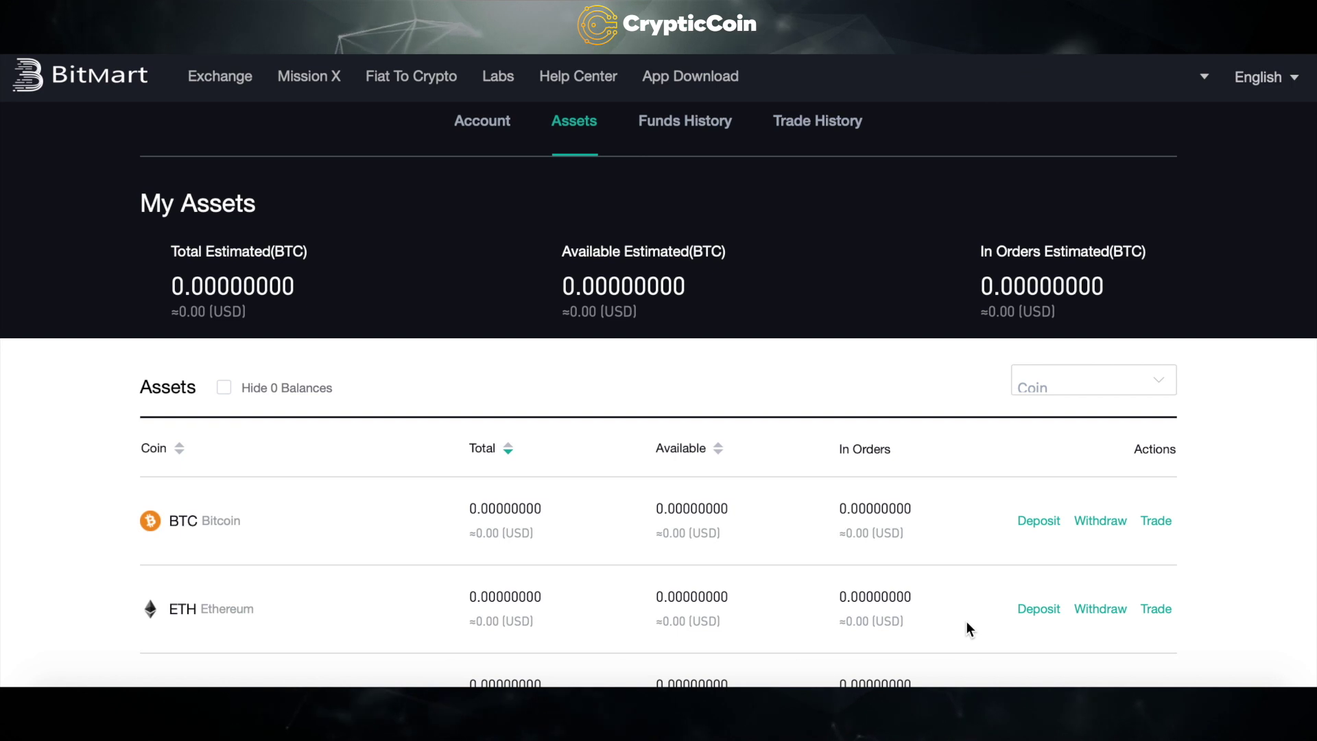
# Show the BTC deposit address from the BTC row's Deposit button
pyautogui.click(1025, 523)
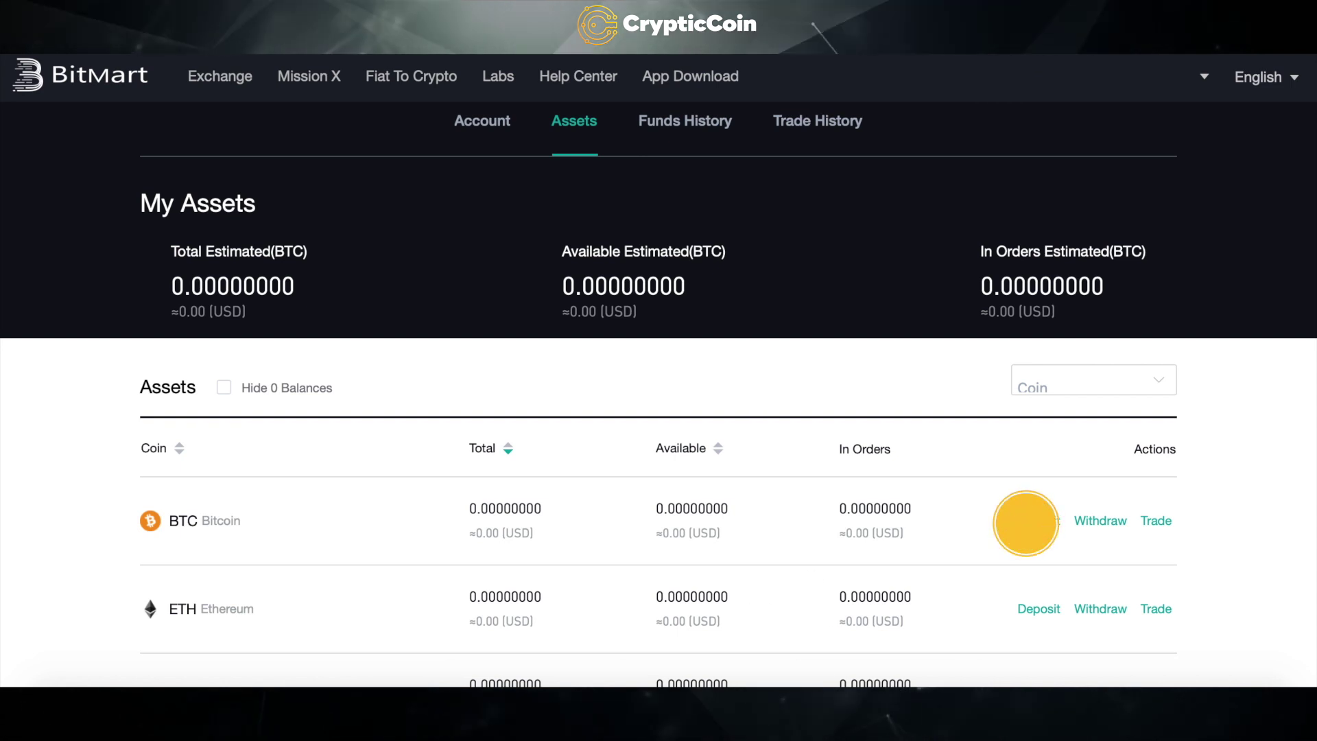
pyautogui.click(1029, 523)
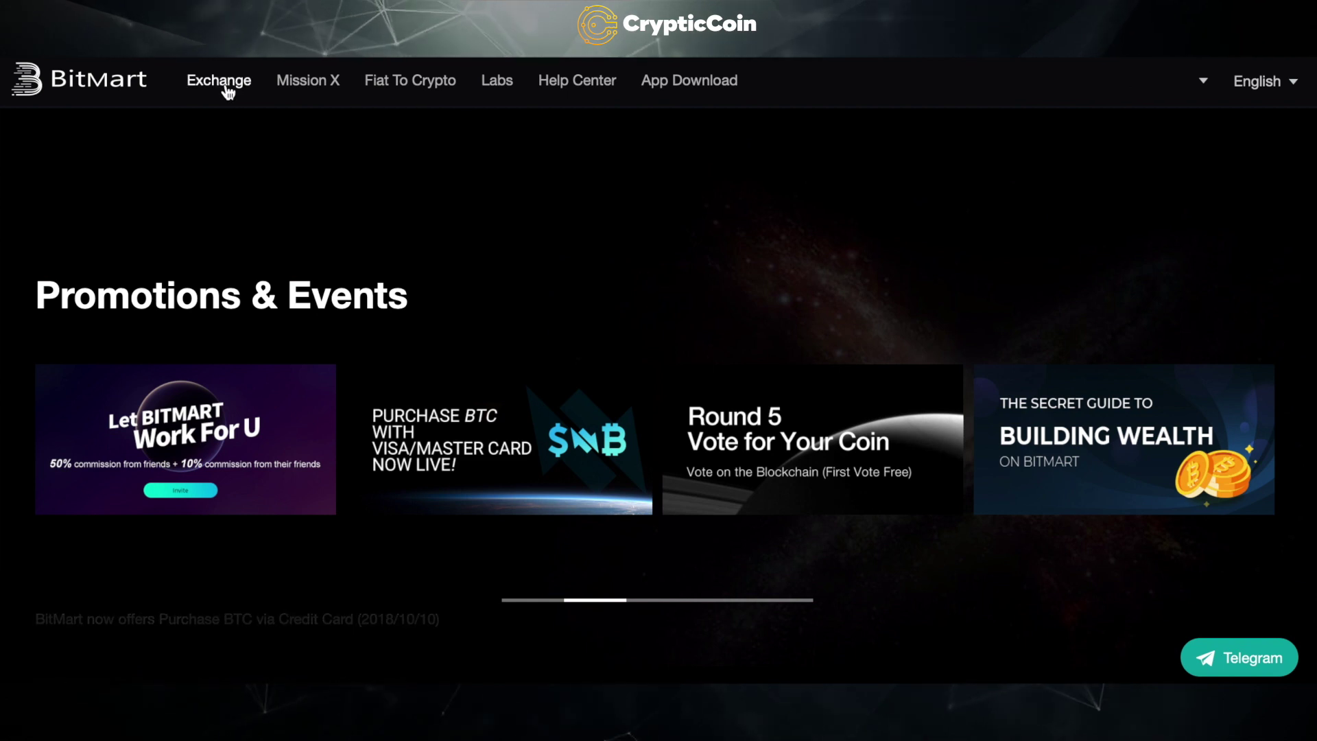
# On the Exchange BTC markets tab, search 'cry' and open the CRYP/BTC market
pyautogui.click(225, 84)
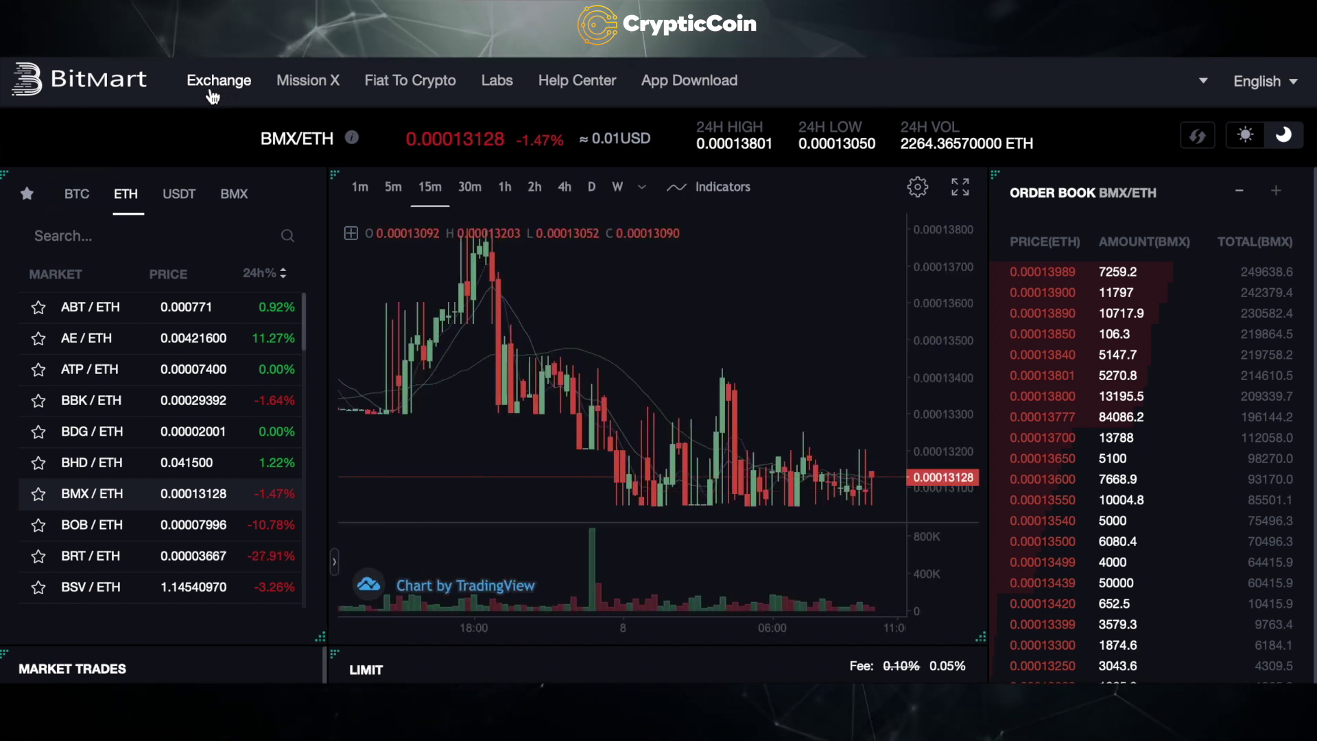
pyautogui.click(81, 203)
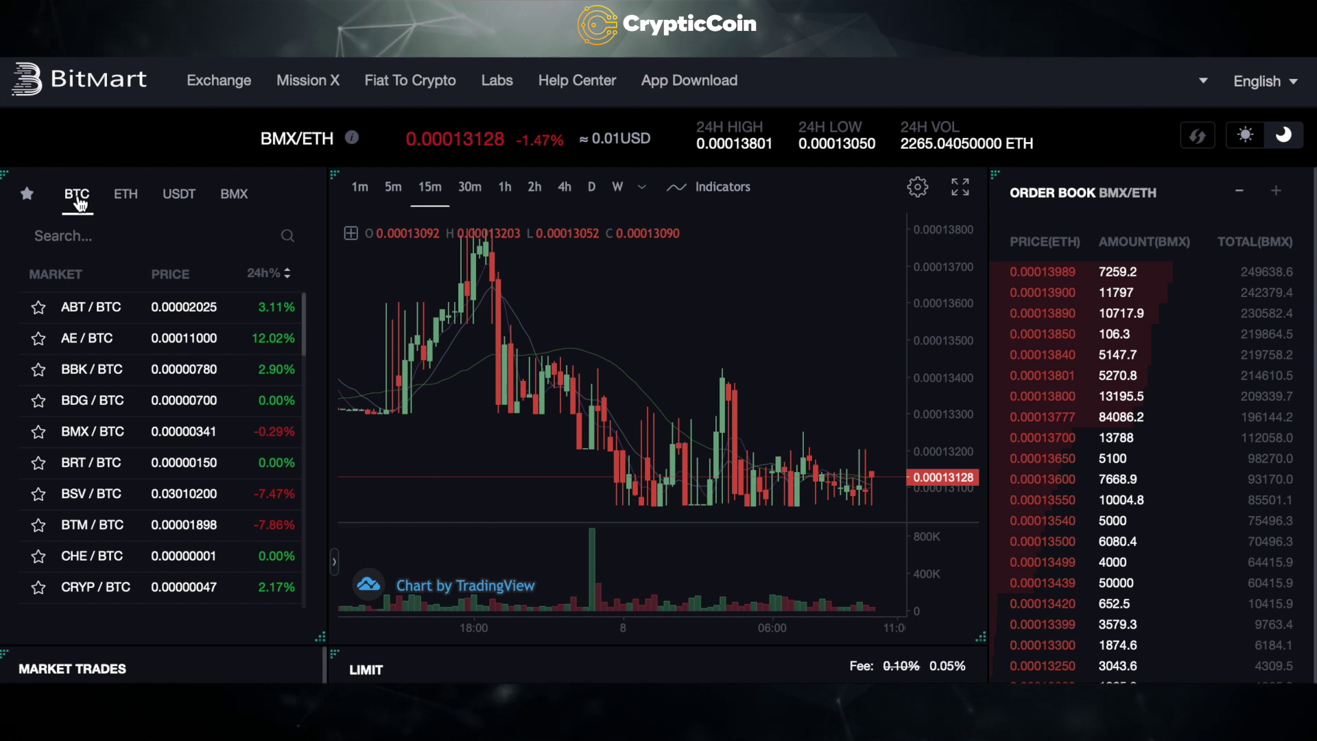
pyautogui.click(56, 240)
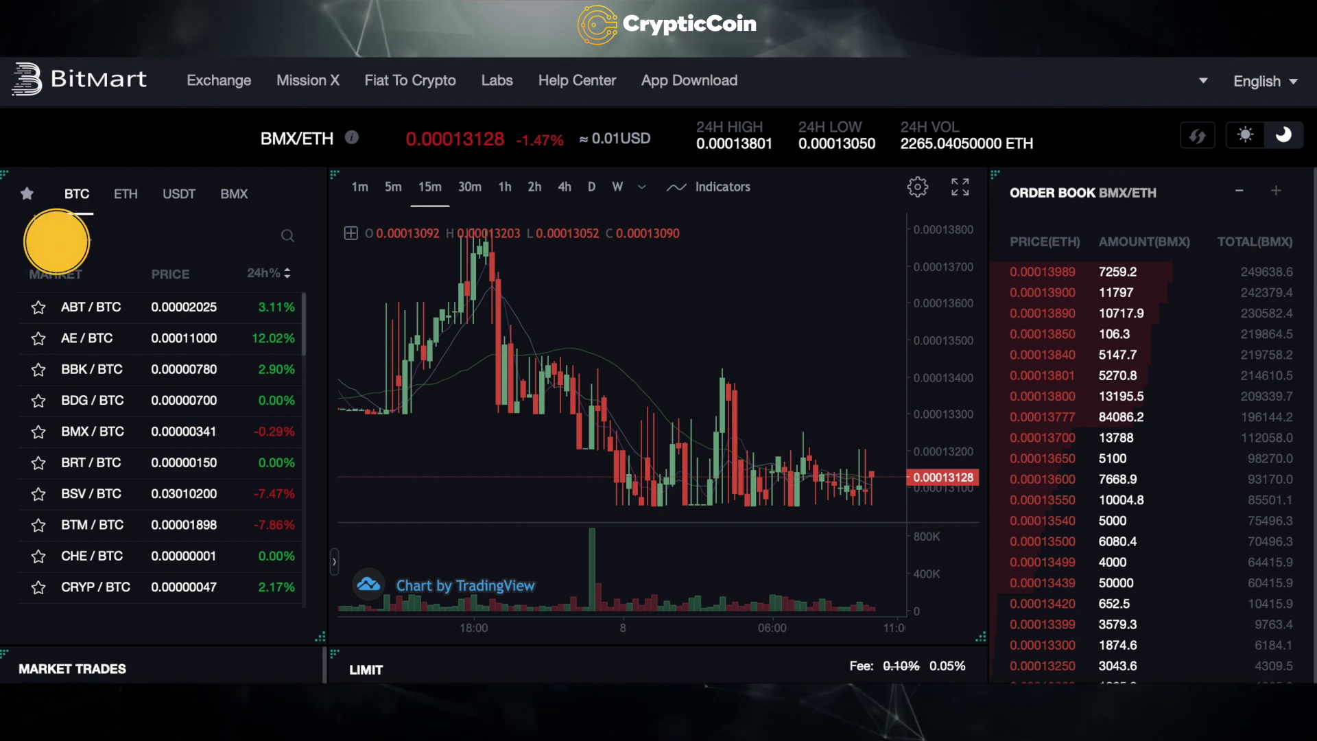
pyautogui.write('c')
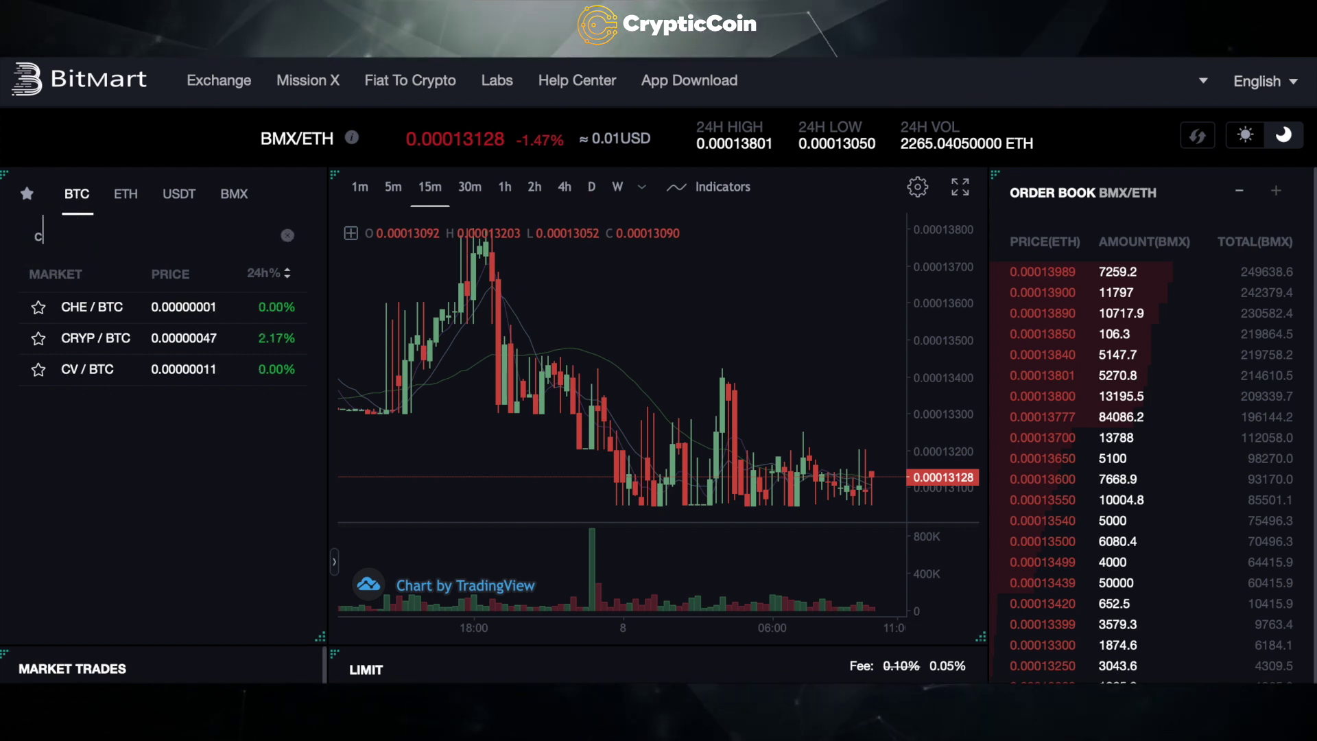
pyautogui.write('ry')
pyautogui.click(106, 306)
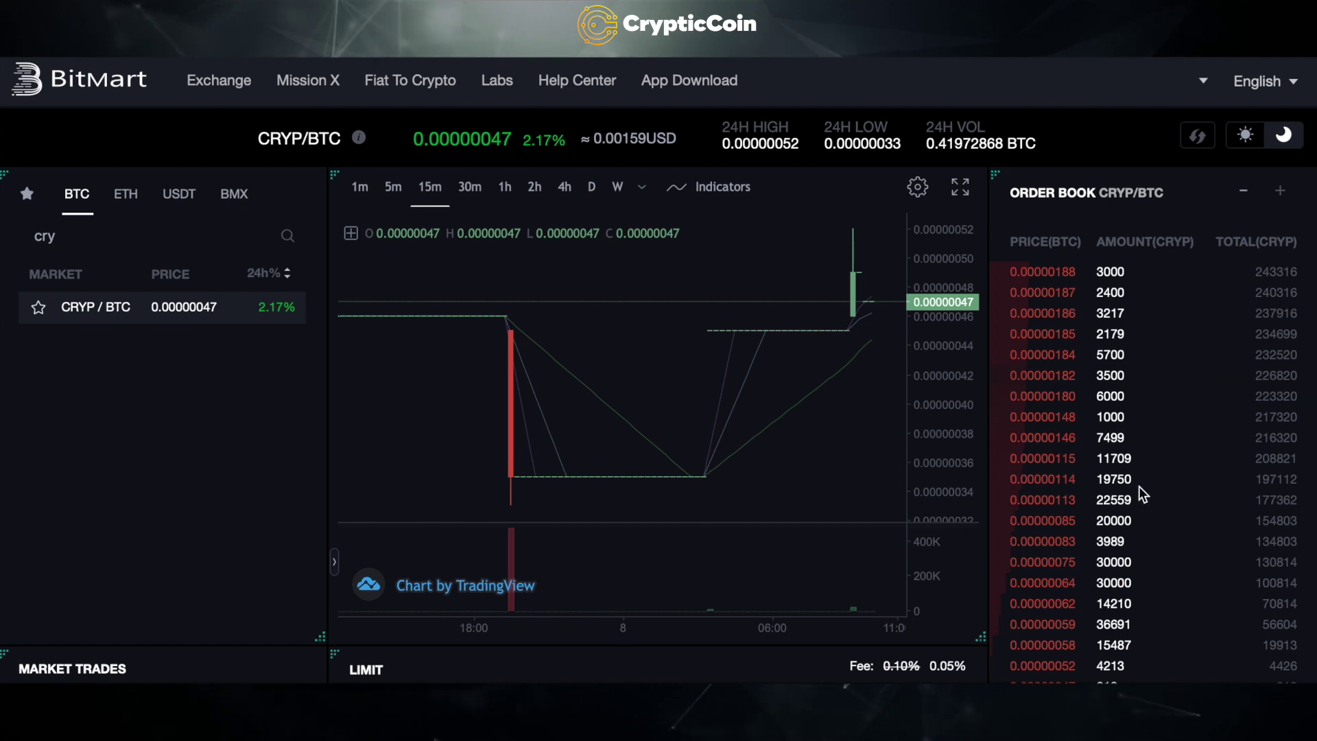
# Scroll down to the Limit buy form and check the 0.00000047 BTC price
pyautogui.scroll(-3, 1006, 646)
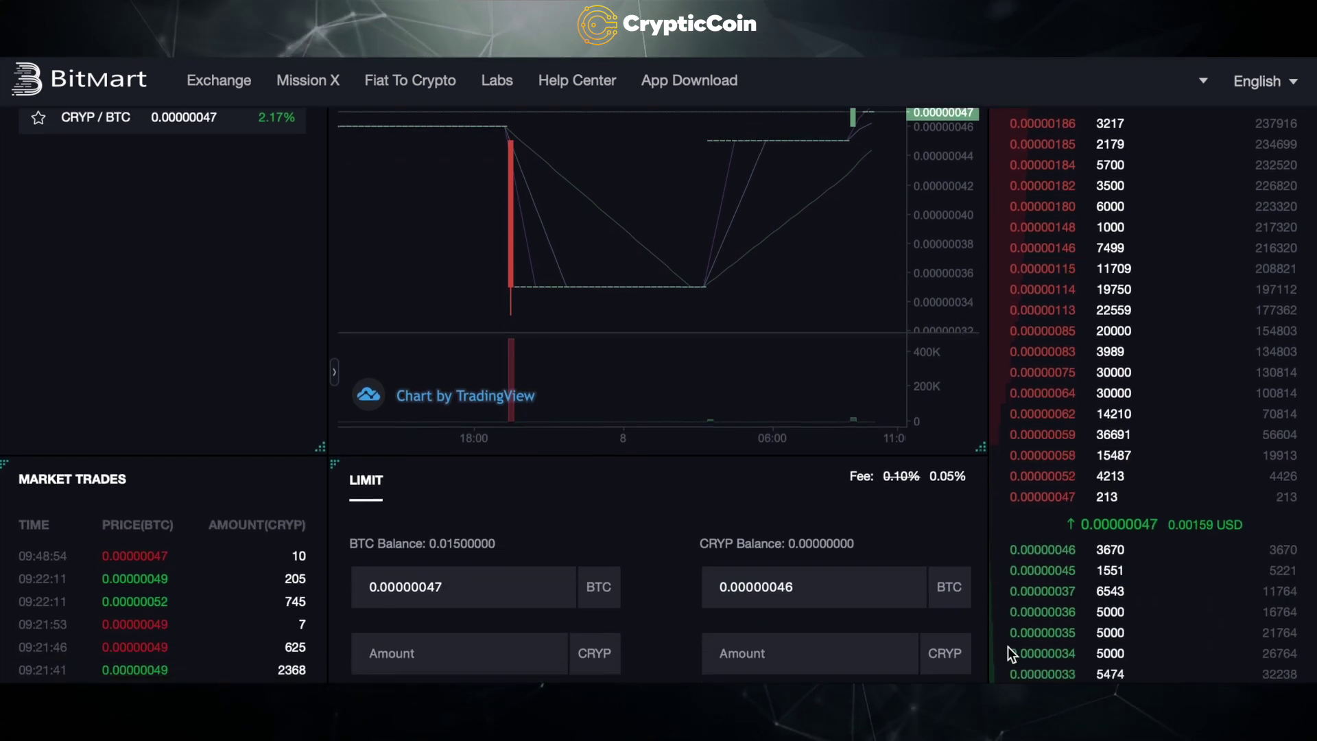
pyautogui.scroll(-1, 1007, 647)
pyautogui.scroll(-1, 1006, 646)
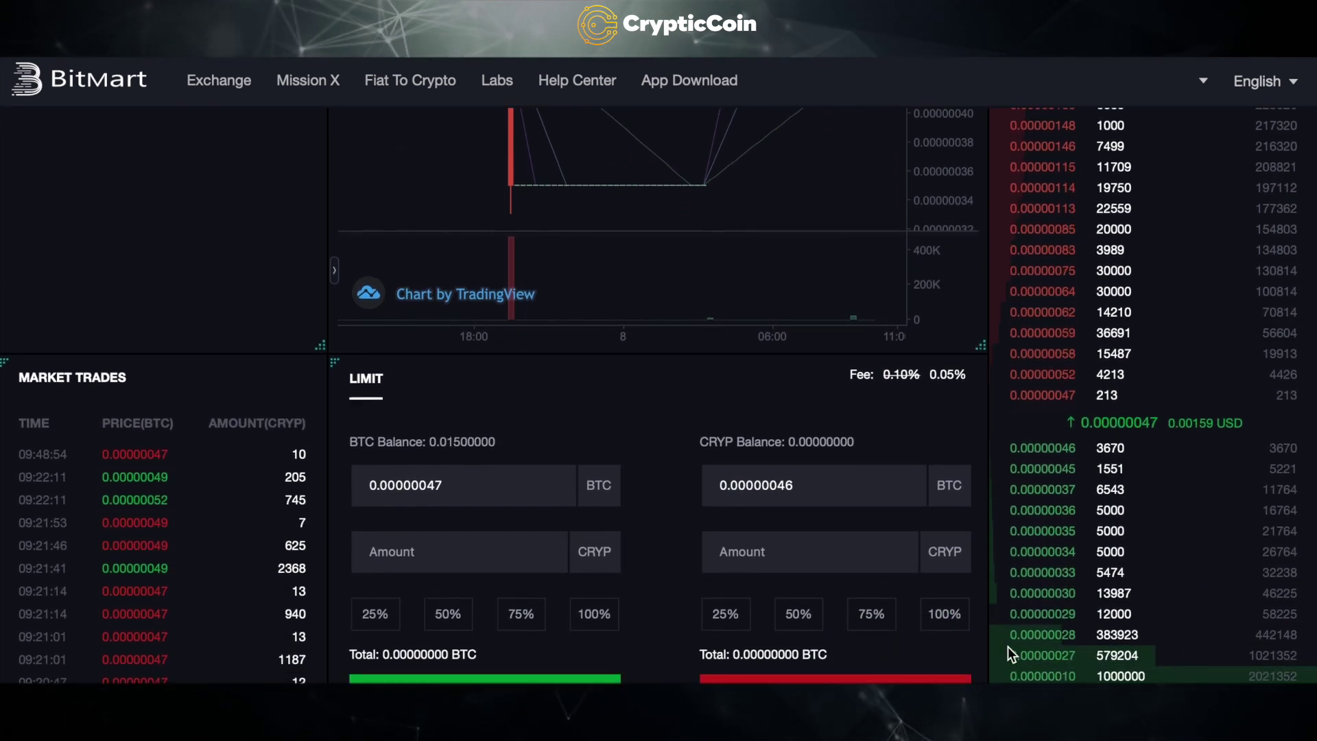
pyautogui.scroll(-2, 1007, 646)
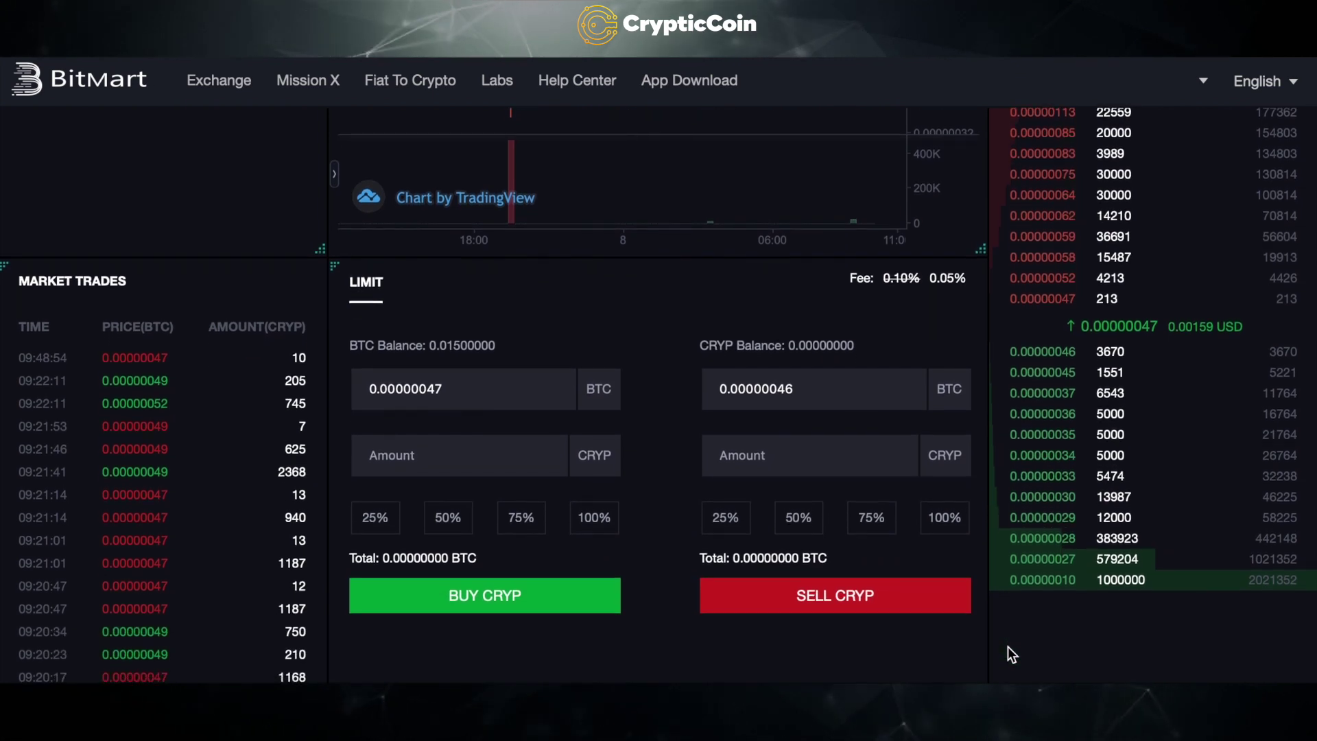
pyautogui.scroll(-1, 1007, 646)
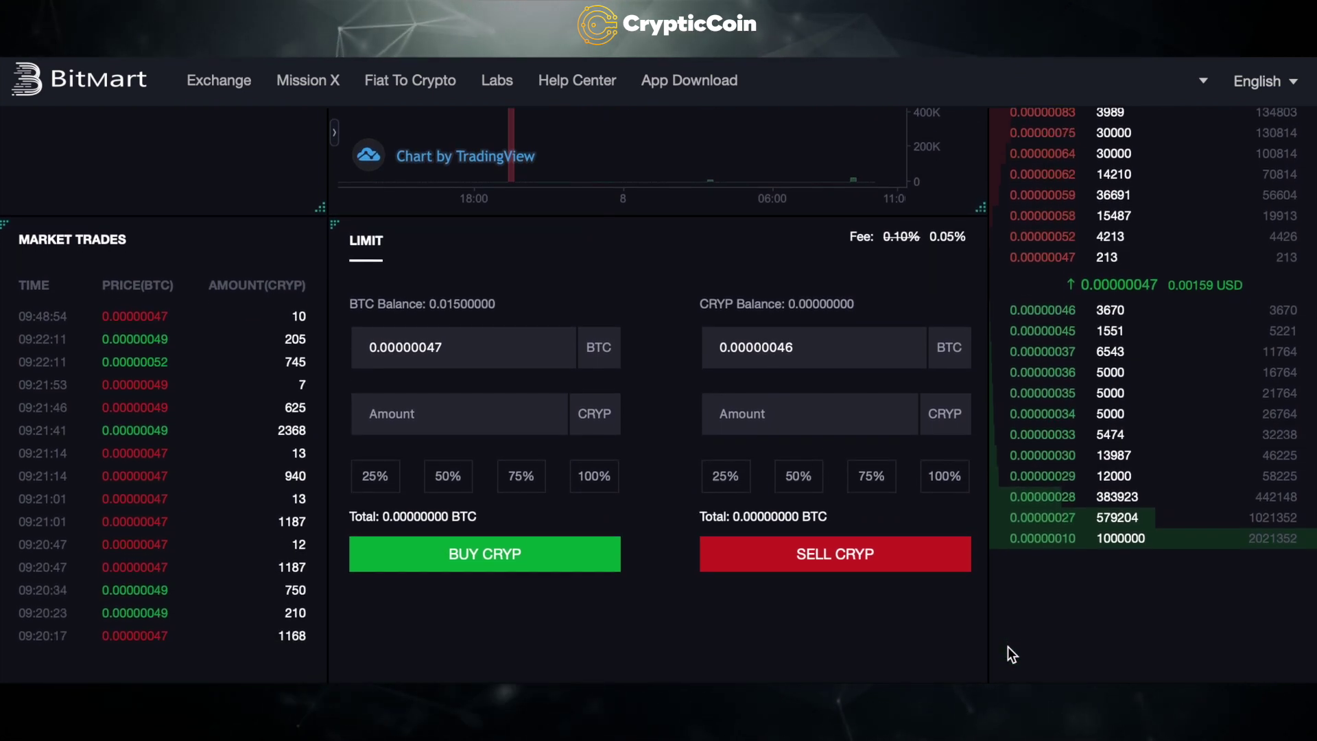
pyautogui.scroll(-1, 1007, 647)
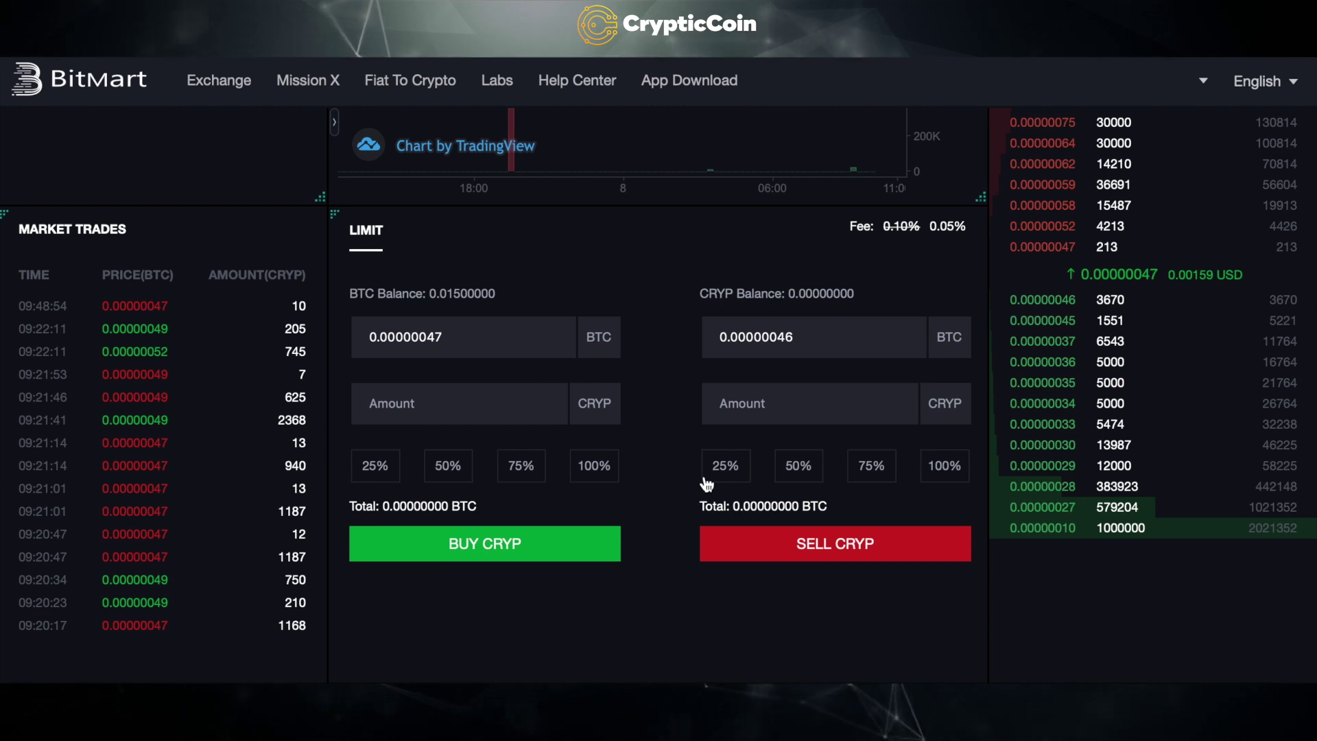
pyautogui.click(500, 336)
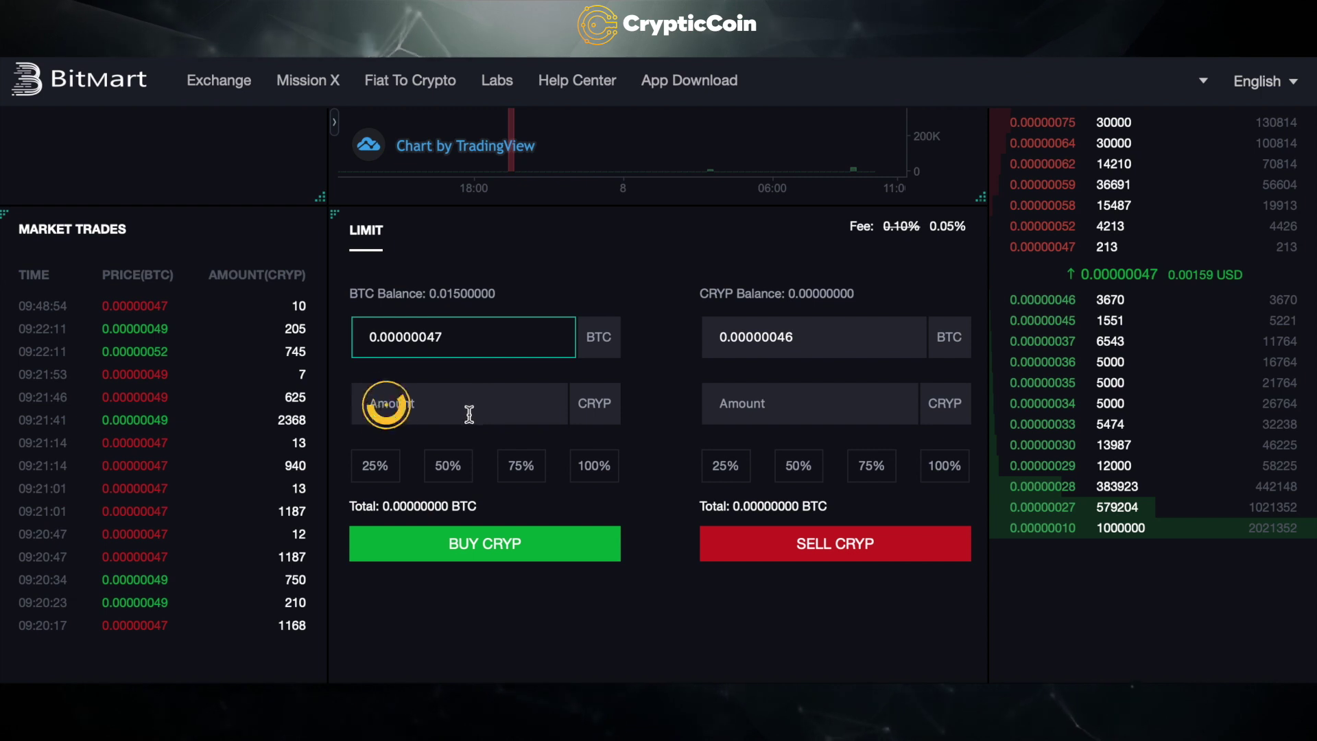
# Place a limit buy for 23936 CRYP using 75% of the BTC balance
pyautogui.click(469, 415)
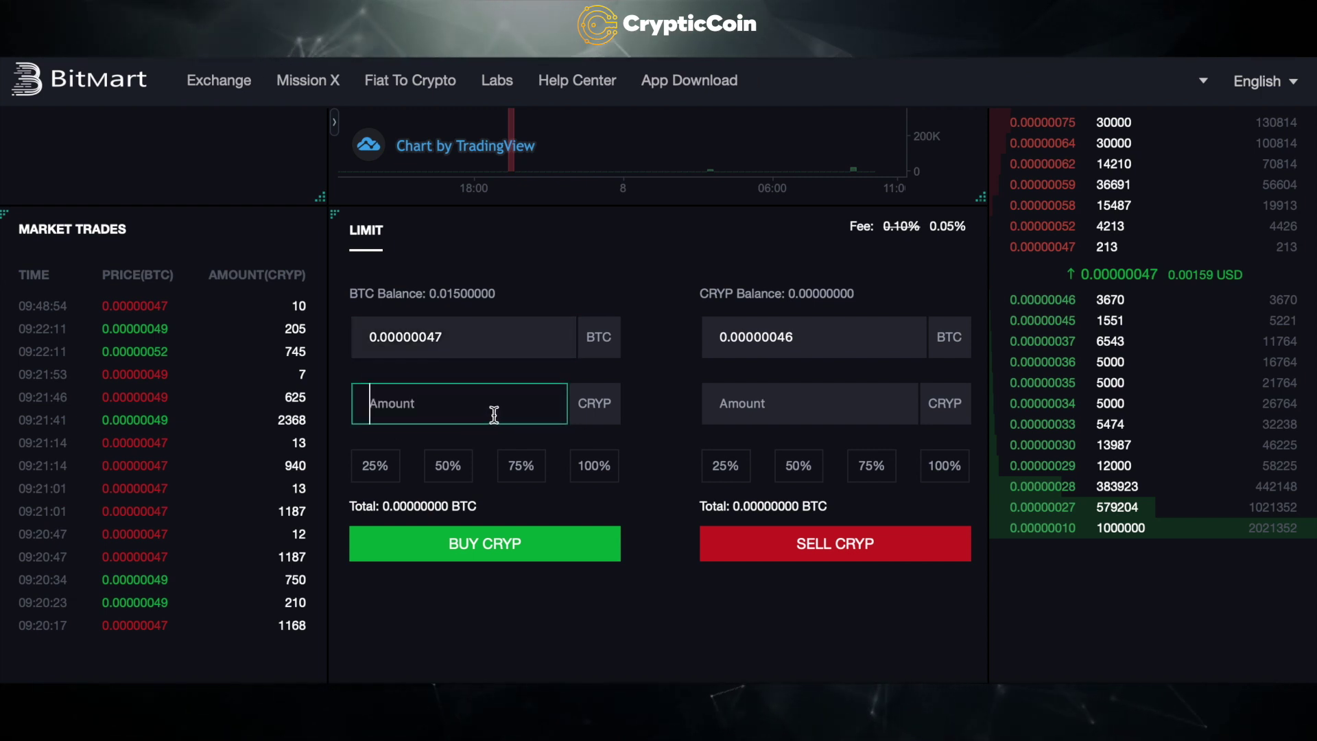
pyautogui.click(523, 468)
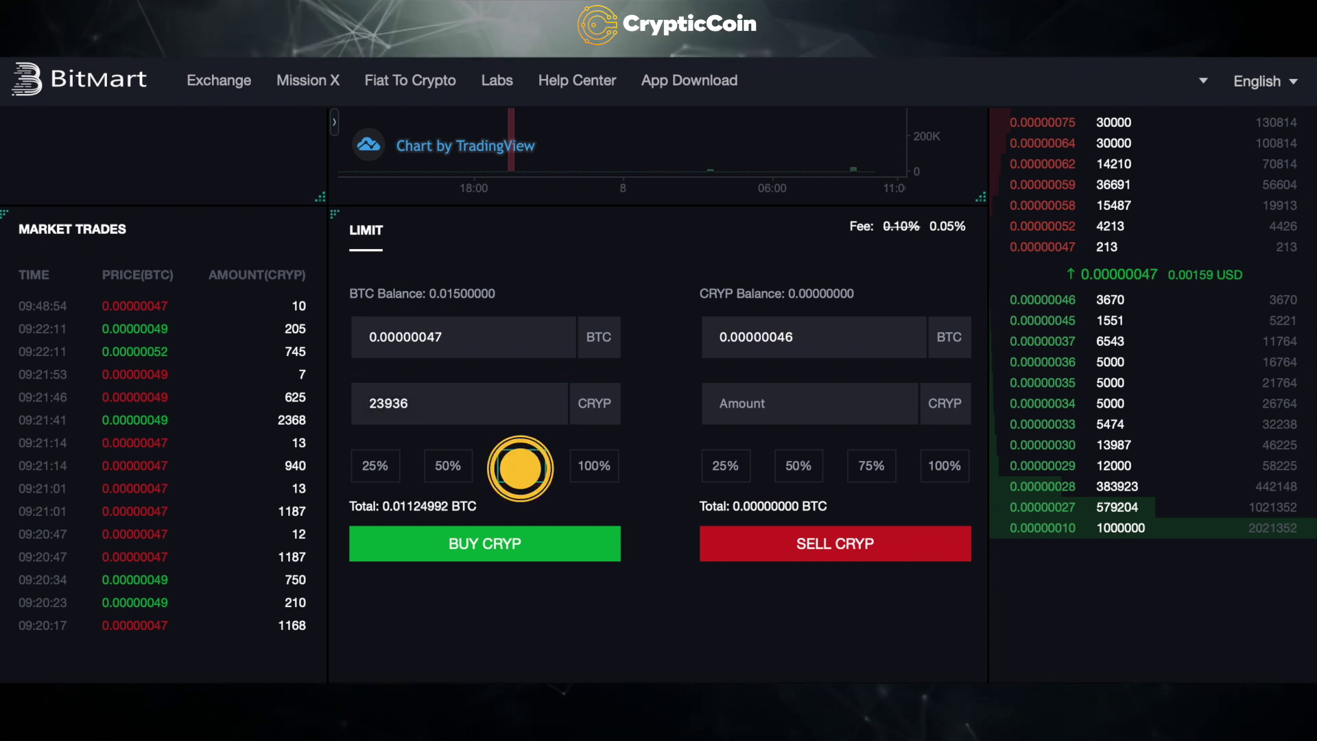
pyautogui.click(522, 468)
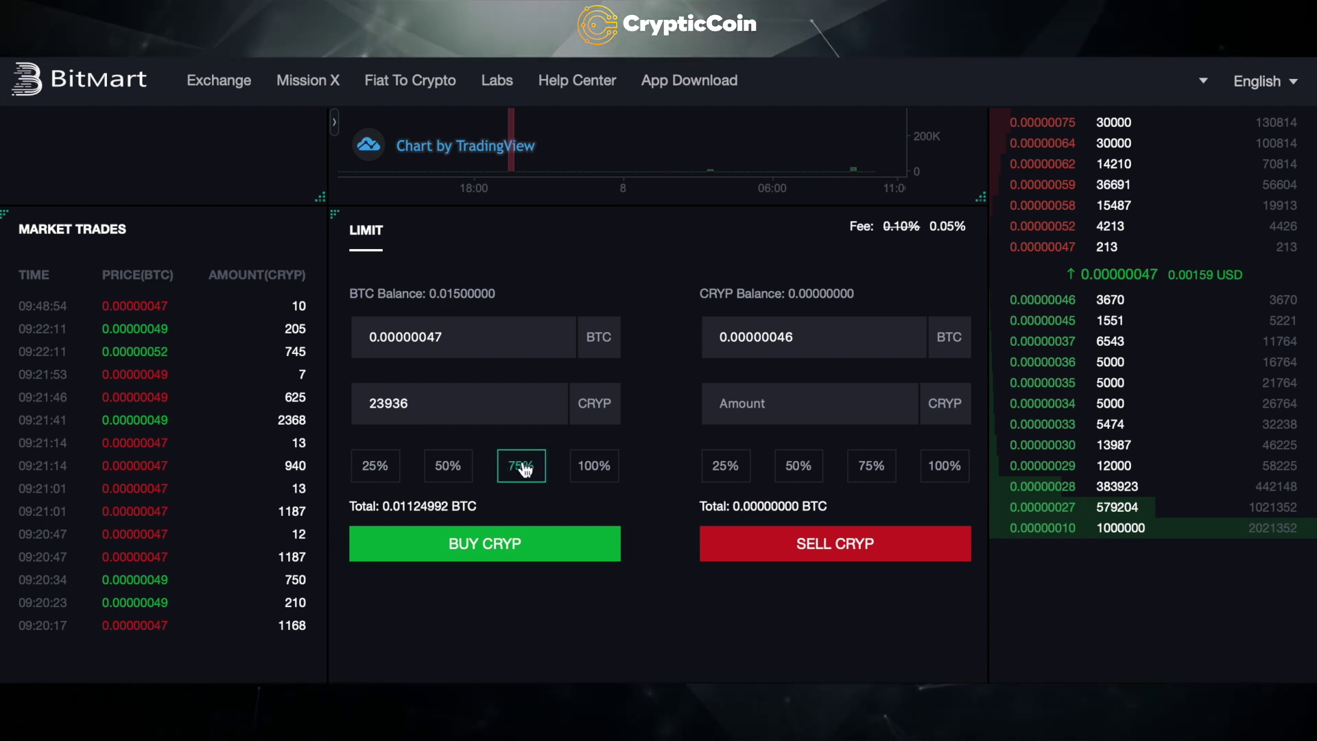
pyautogui.click(516, 544)
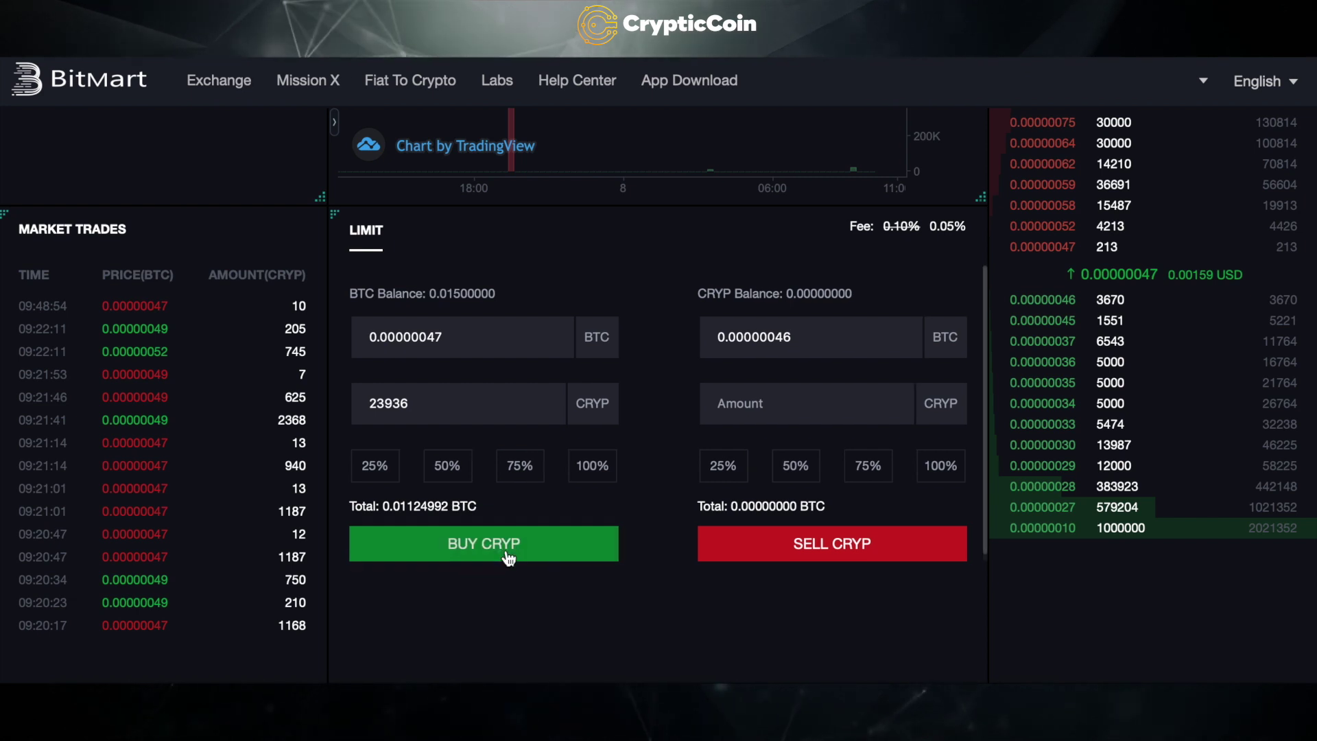
pyautogui.click(507, 557)
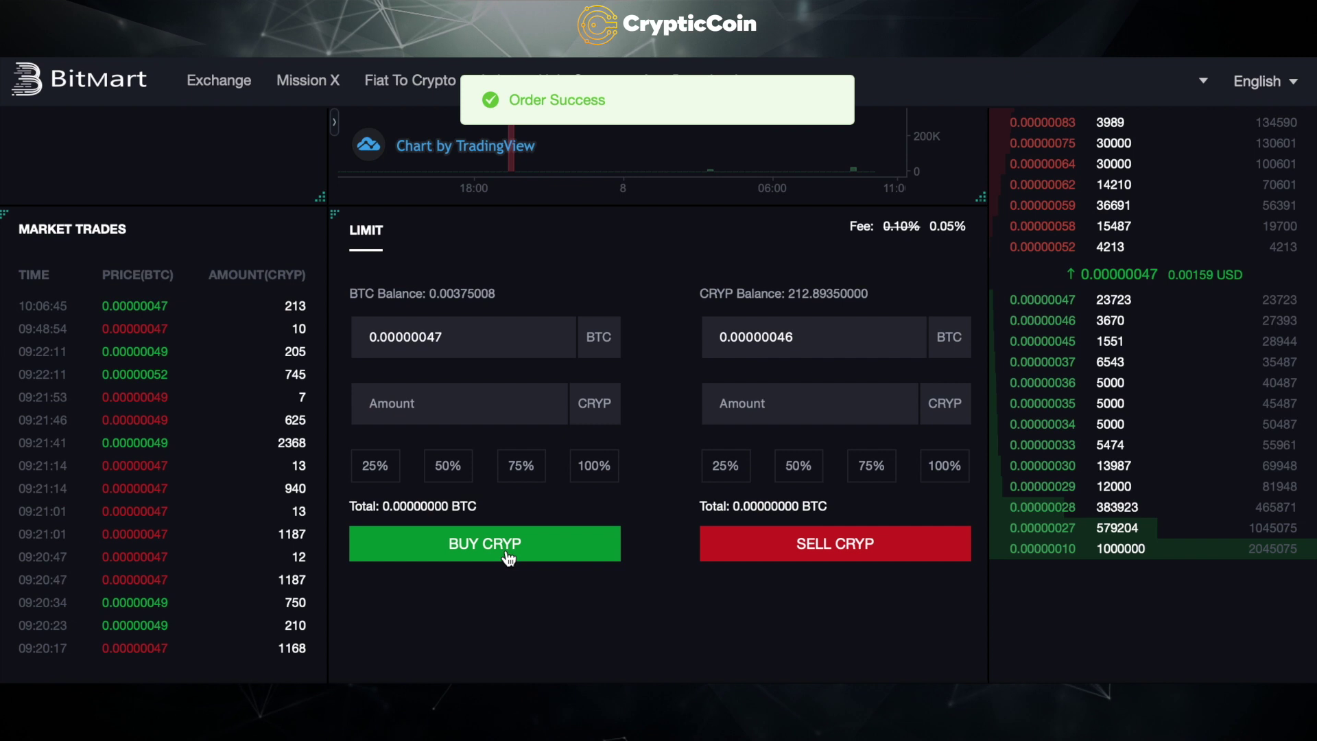